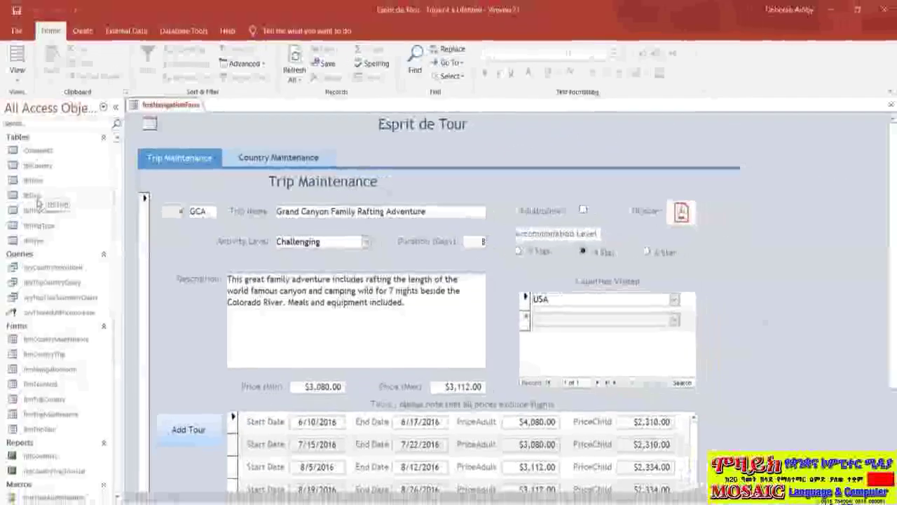
- Open the tblTrip and tblTour tables to view their records
{"action": "left_click", "coordinate": [56, 271]}
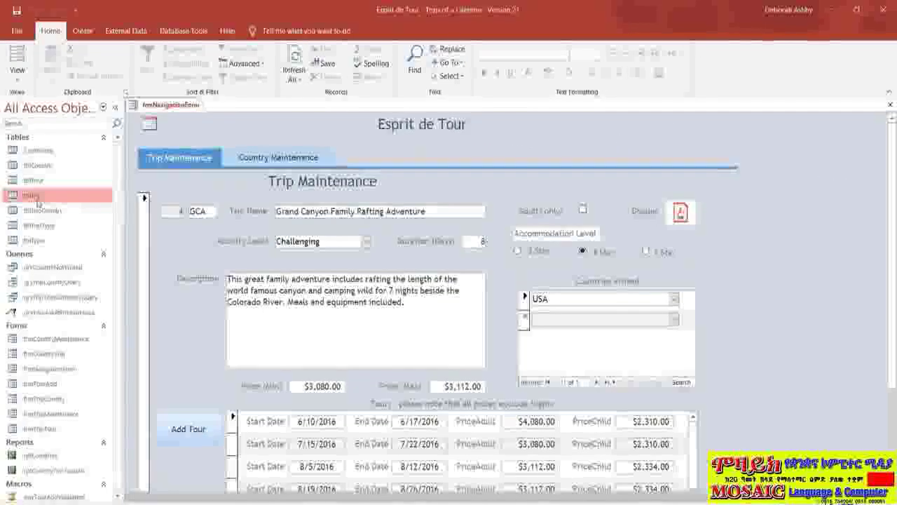
{"action": "right_click", "coordinate": [38, 201]}
{"action": "left_click", "coordinate": [60, 206]}
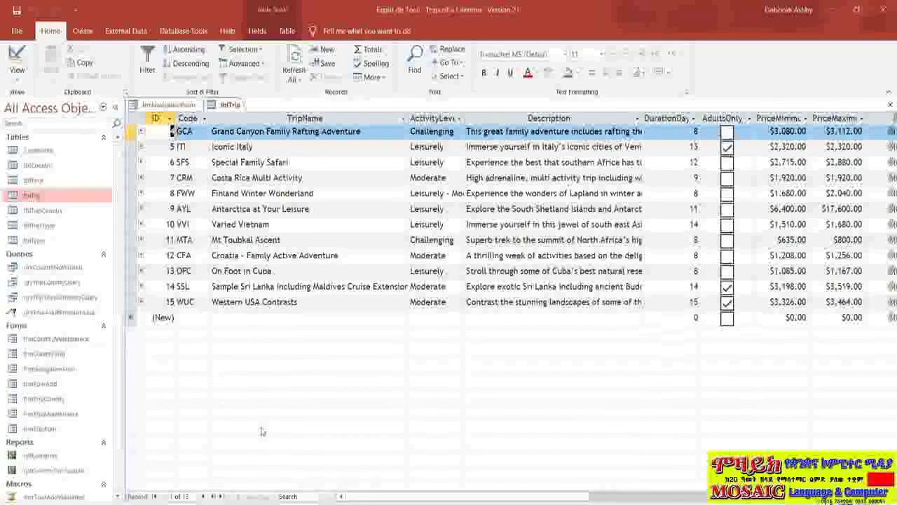
{"action": "right_click", "coordinate": [49, 184]}
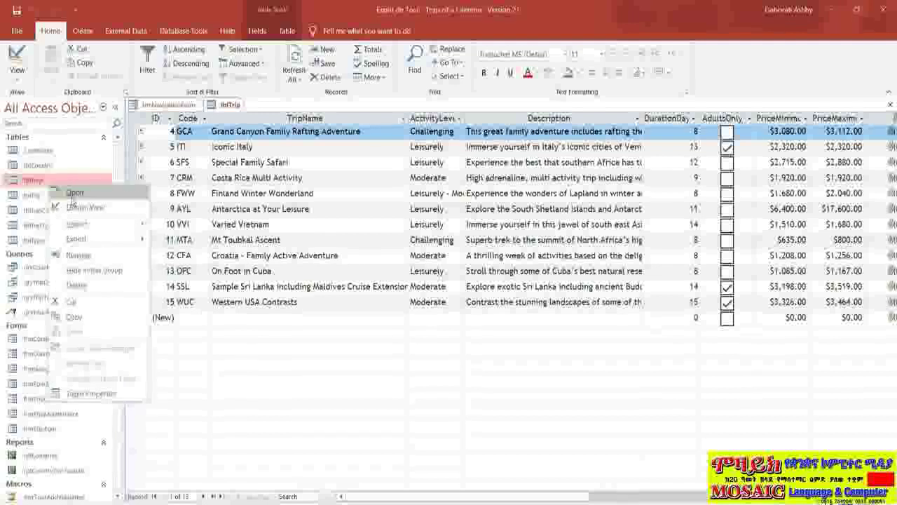
{"action": "left_click", "coordinate": [74, 193]}
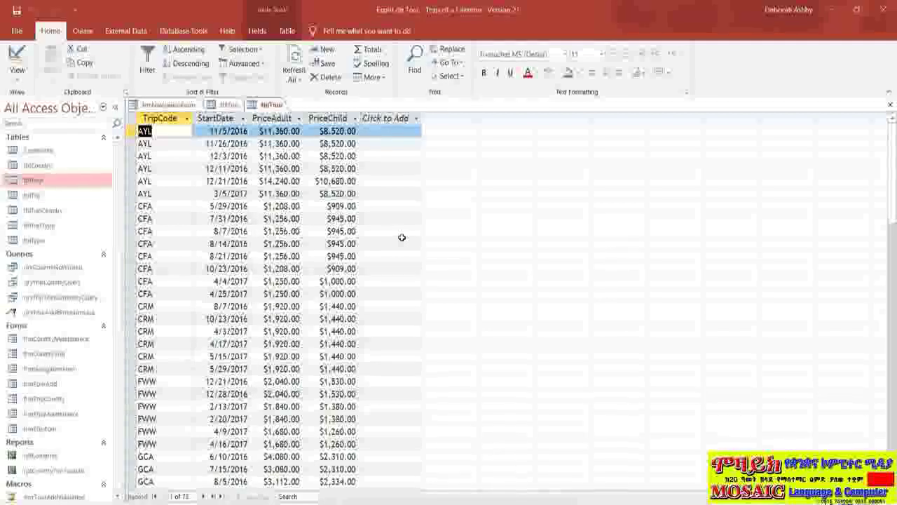
- Display the diagram of relationships between the database tables
{"action": "left_click", "coordinate": [183, 32]}
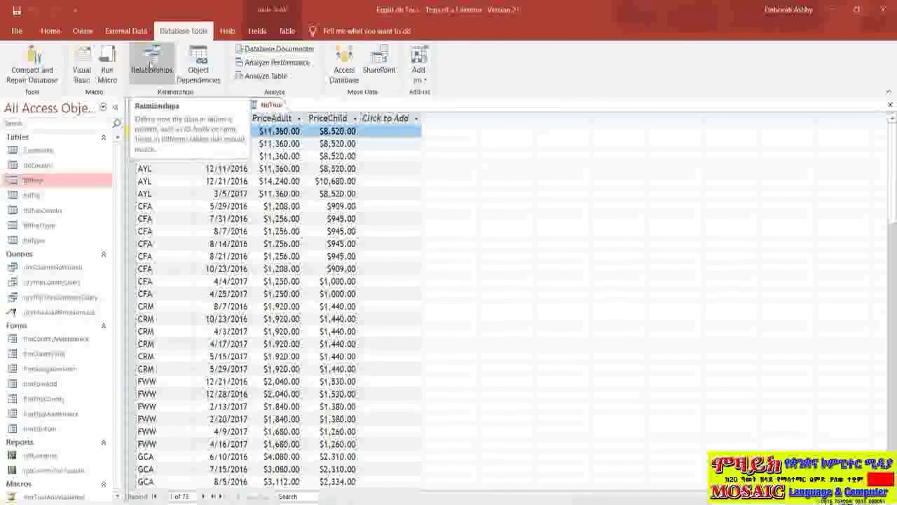
{"action": "left_click", "coordinate": [150, 64]}
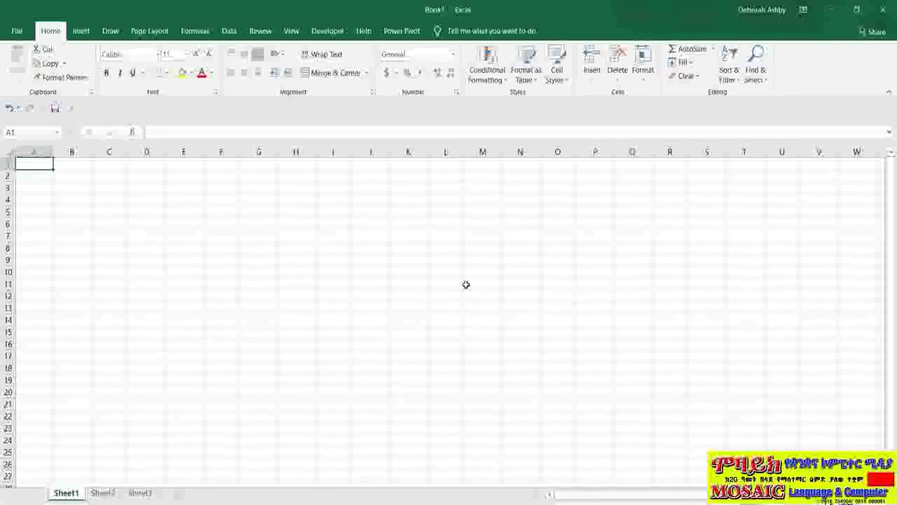
- In Excel, start a data import from a Microsoft Access database and select SimonSezIT_EspritDeTour21.accdb in the Course Files folder
{"action": "left_click", "coordinate": [231, 32]}
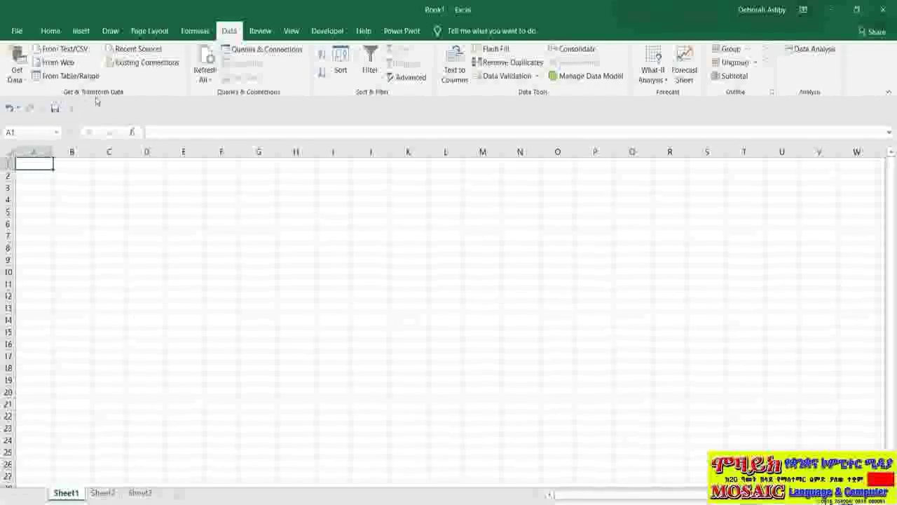
{"action": "left_click", "coordinate": [18, 74]}
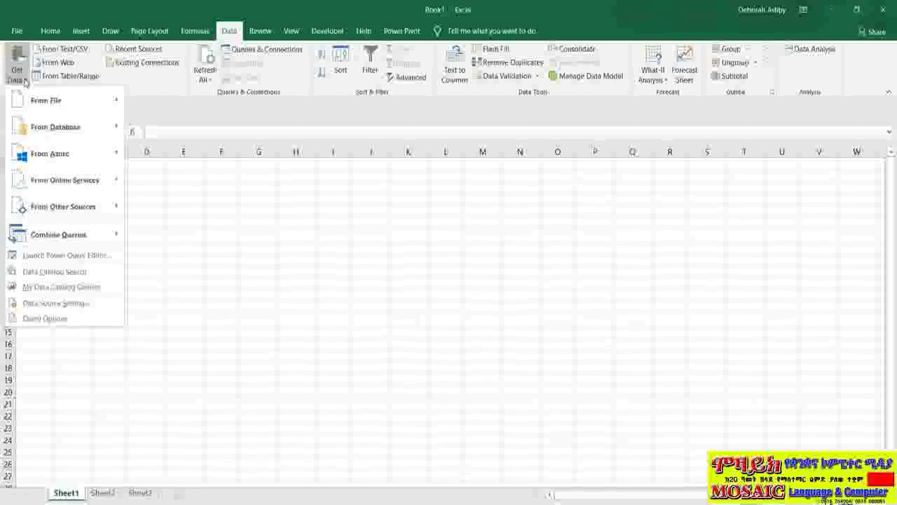
{"action": "mouse_move", "coordinate": [40, 131]}
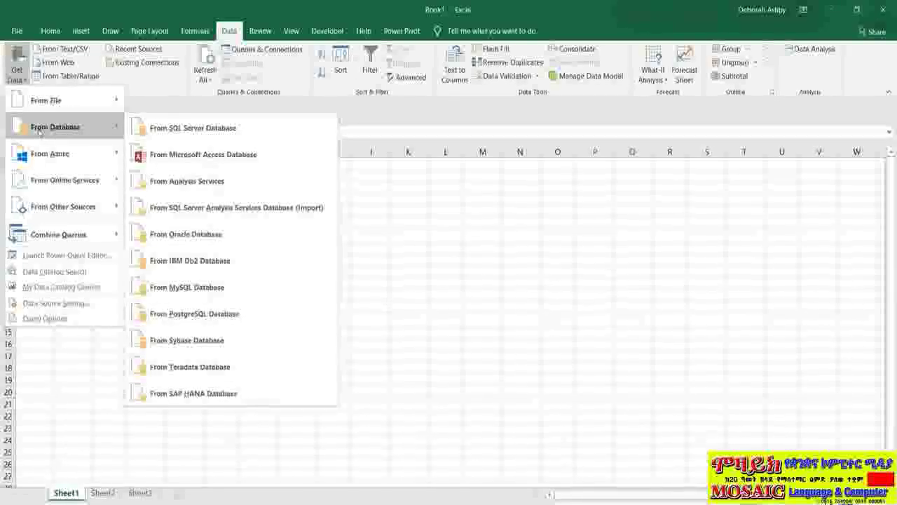
{"action": "left_click", "coordinate": [272, 157]}
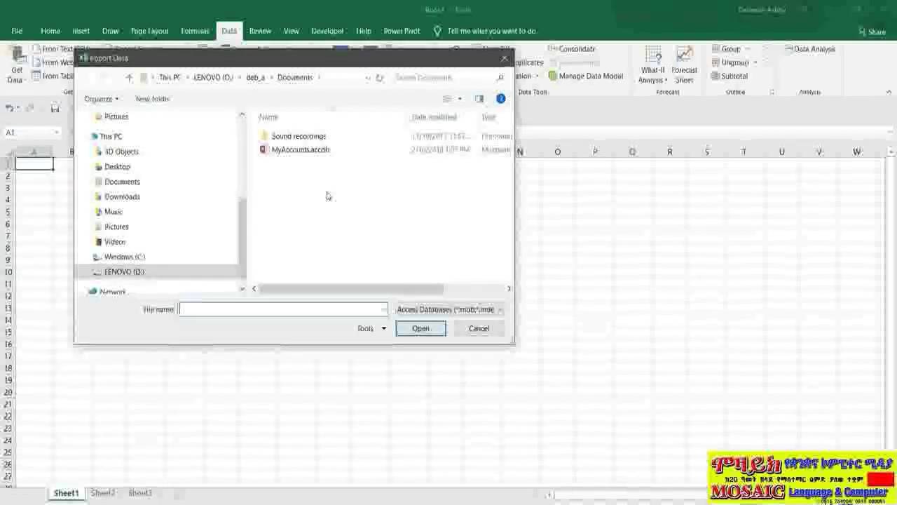
{"action": "scroll", "coordinate": [157, 210], "scroll_direction": "up", "scroll_amount": 5}
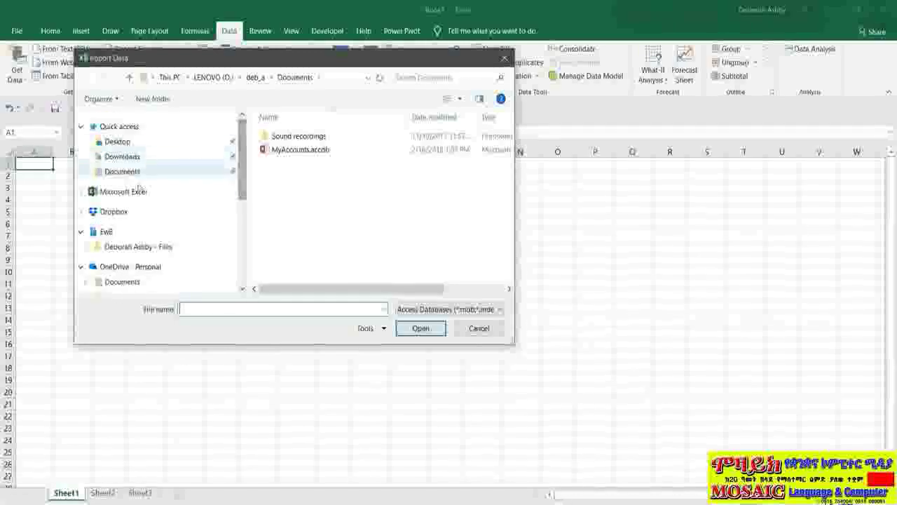
{"action": "left_click", "coordinate": [164, 244]}
{"action": "double_click", "coordinate": [283, 236]}
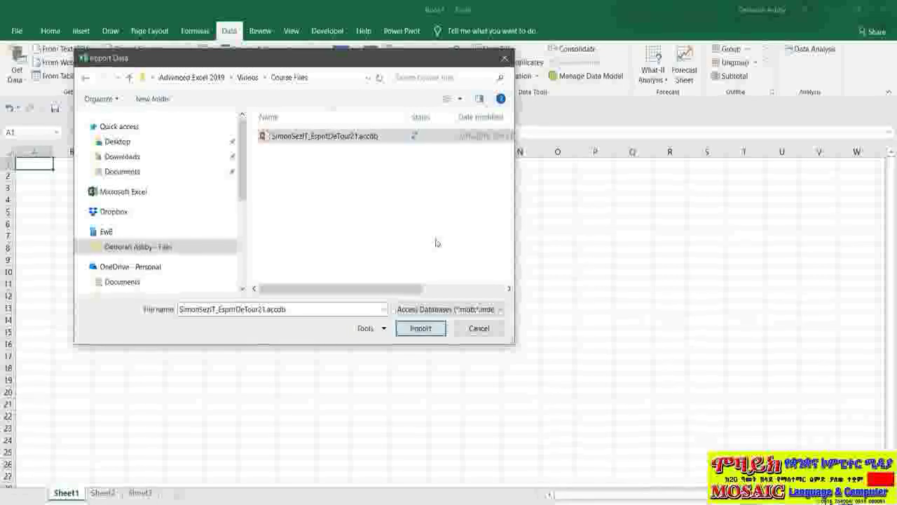
- Import the selected Access database and load its tblCountry table into the workbook
{"action": "left_click", "coordinate": [502, 309]}
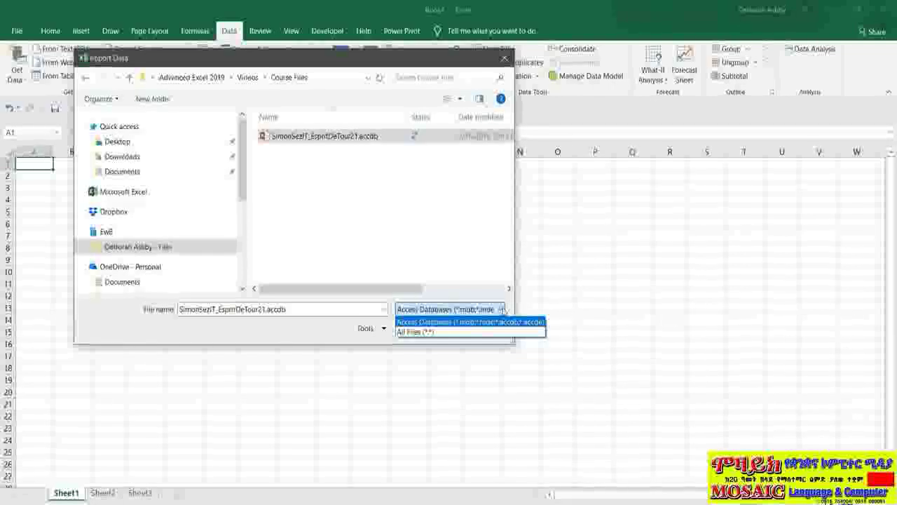
{"action": "left_click", "coordinate": [502, 309]}
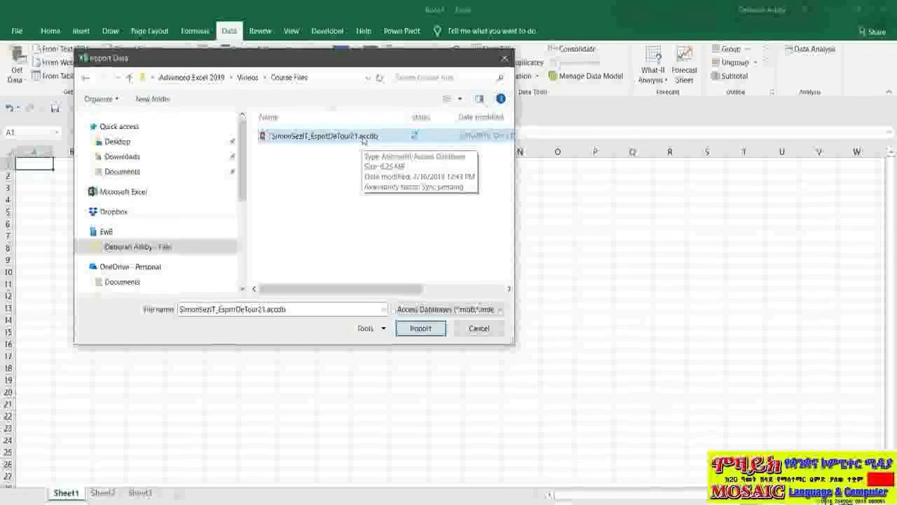
{"action": "left_click", "coordinate": [420, 329]}
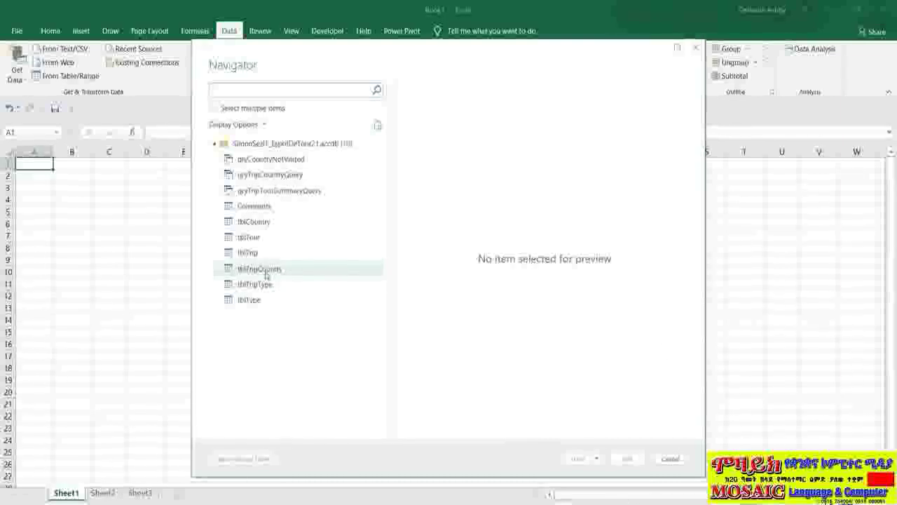
{"action": "left_click", "coordinate": [253, 222]}
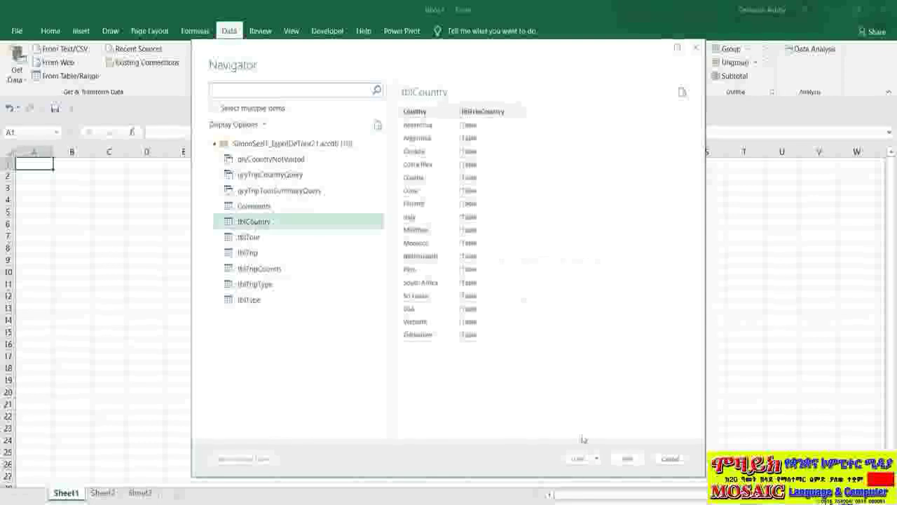
{"action": "left_click", "coordinate": [578, 459]}
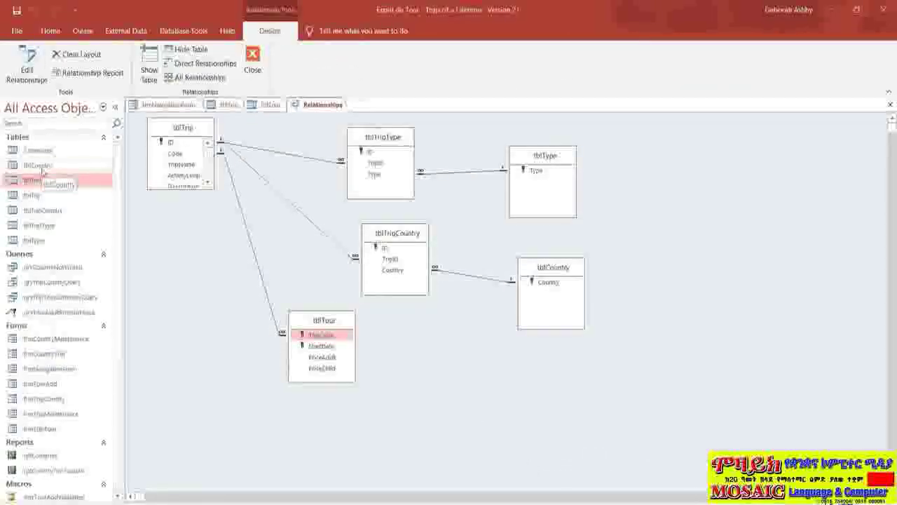
- In Access, add UK as a new country record in the tblCountry table and close the database
{"action": "right_click", "coordinate": [42, 167]}
{"action": "left_click", "coordinate": [81, 180]}
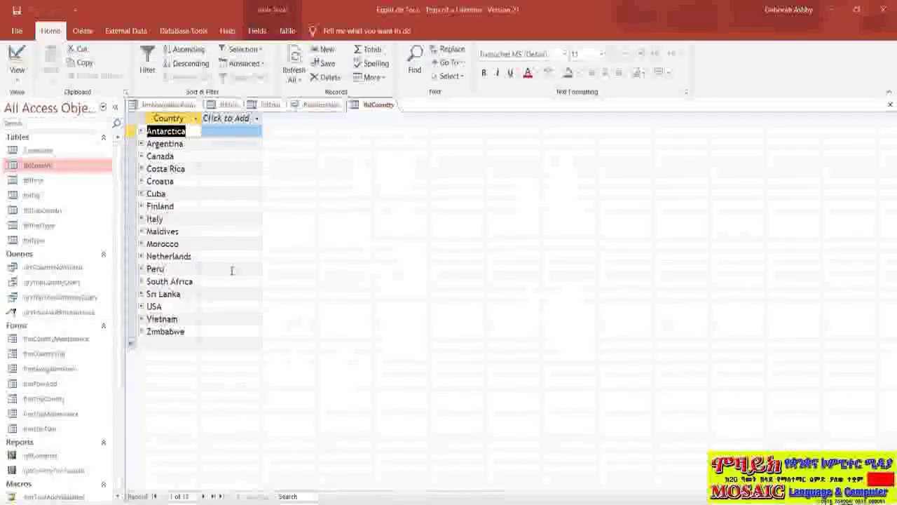
{"action": "left_click", "coordinate": [180, 344]}
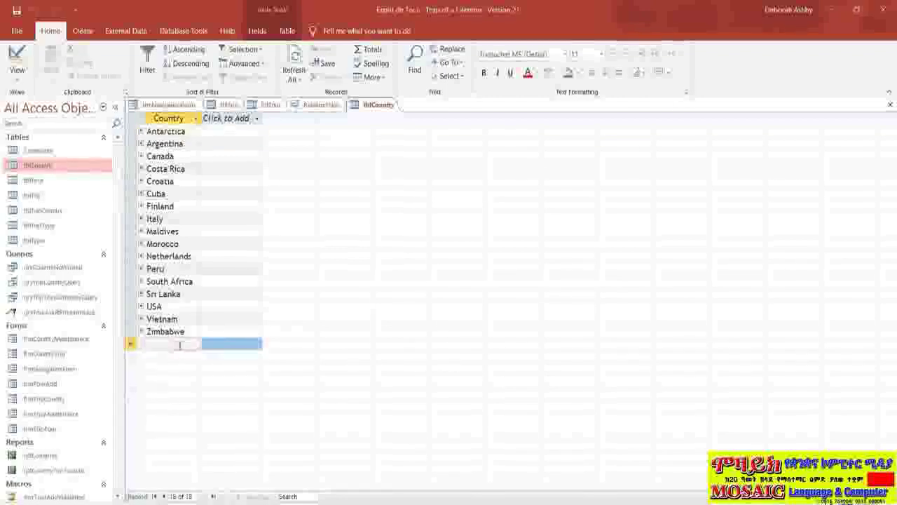
{"action": "type", "text": "I"}
{"action": "type", "text": "UK"}
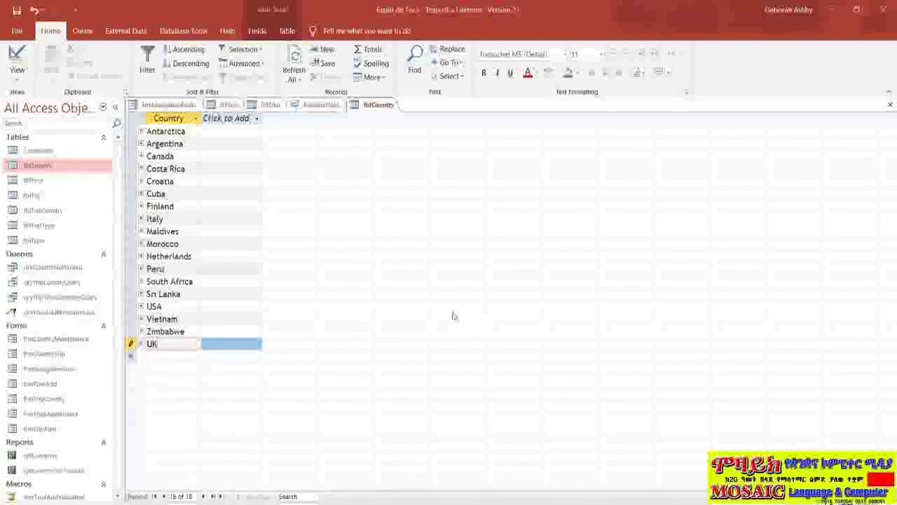
{"action": "key", "text": "Return"}
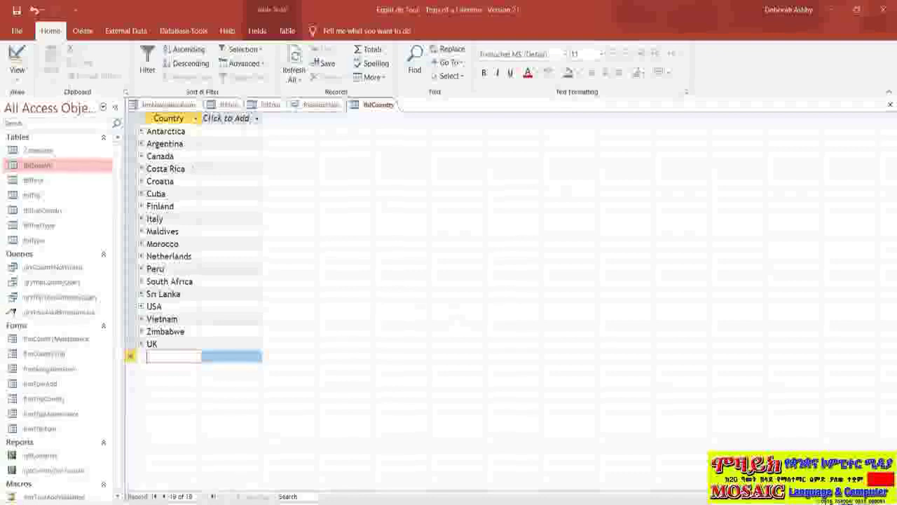
{"action": "left_click", "coordinate": [17, 31]}
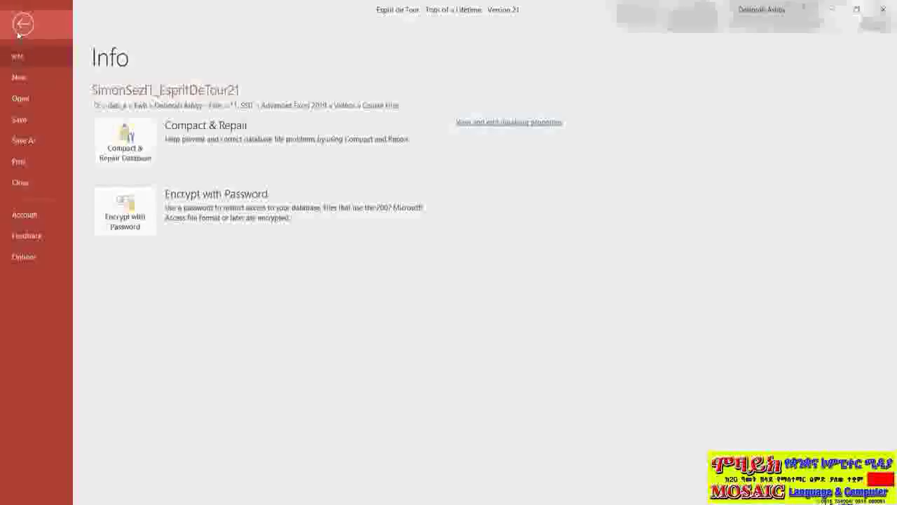
{"action": "left_click", "coordinate": [21, 186]}
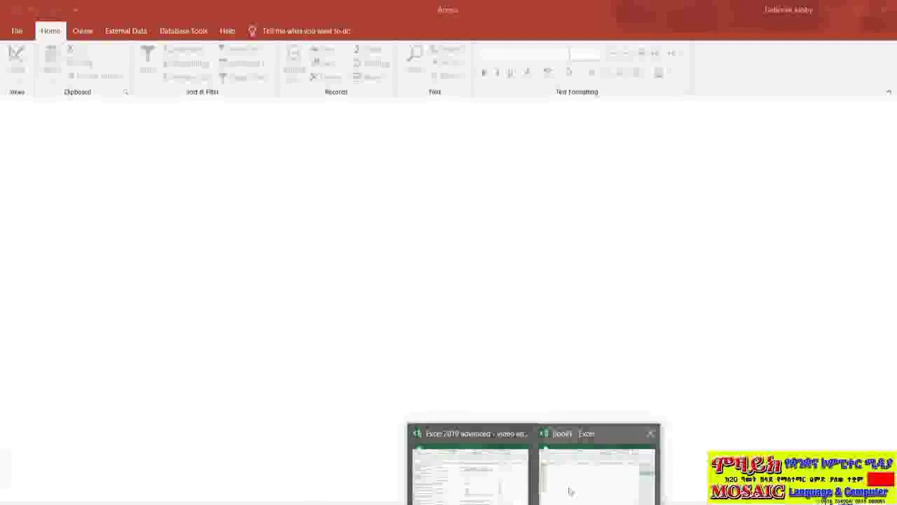
- Switch back to the Book1 workbook in Excel and refresh the imported country table from its source
{"action": "left_click", "coordinate": [595, 466]}
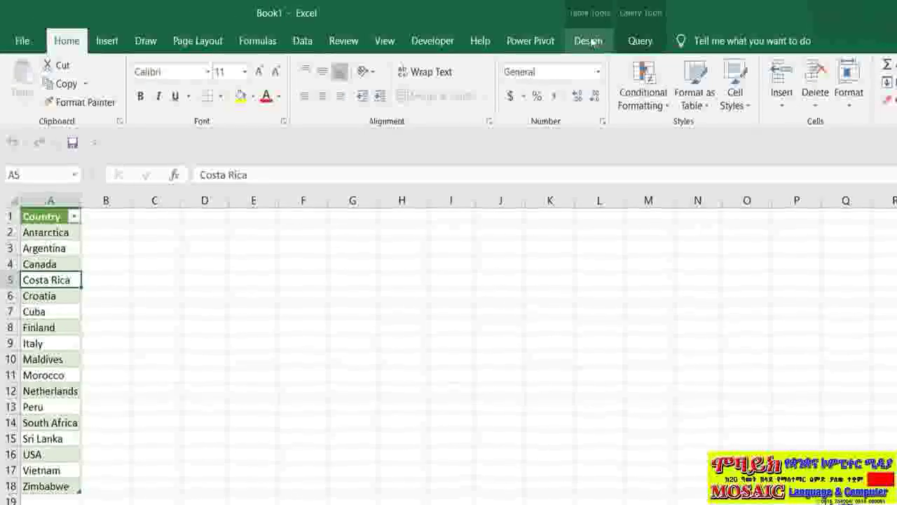
{"action": "left_click", "coordinate": [585, 41]}
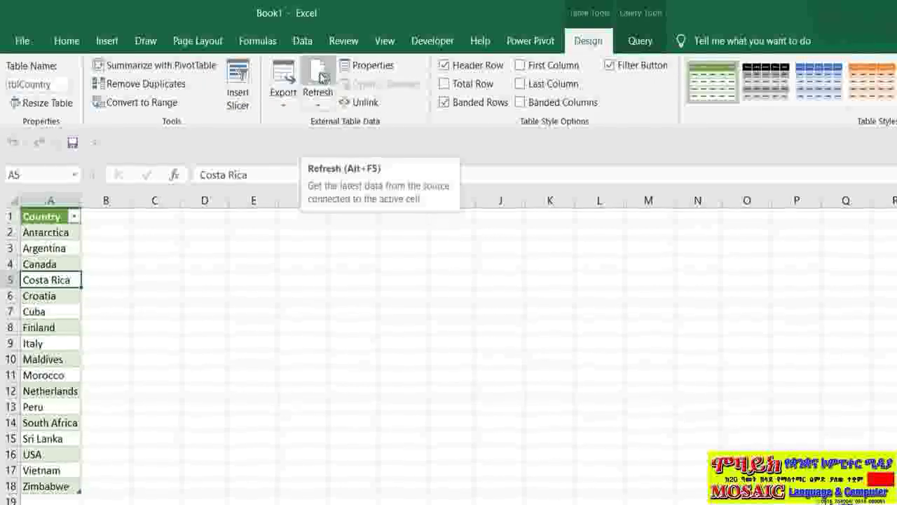
{"action": "left_click", "coordinate": [319, 76]}
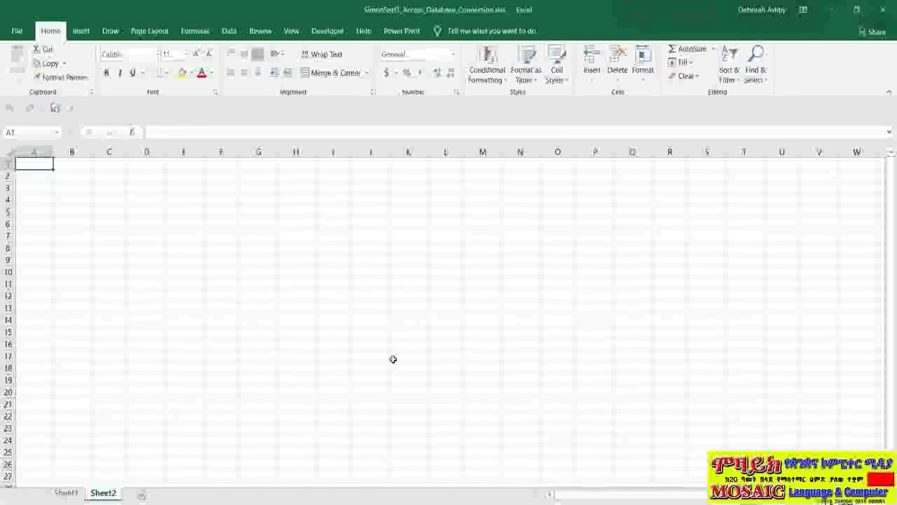
- From the blank Sheet2, start another Microsoft Access database import using SimonSezIT_EspritDeTour21.accdb
{"action": "left_click", "coordinate": [230, 31]}
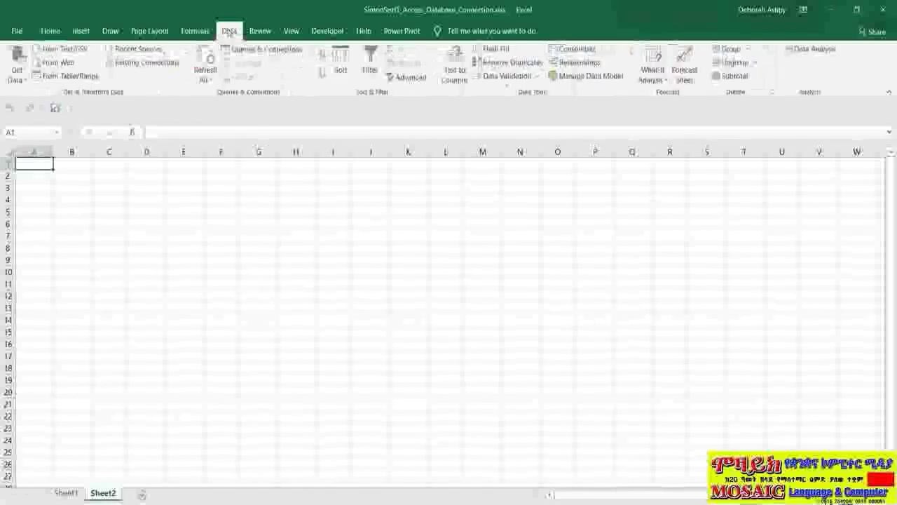
{"action": "left_click", "coordinate": [24, 80]}
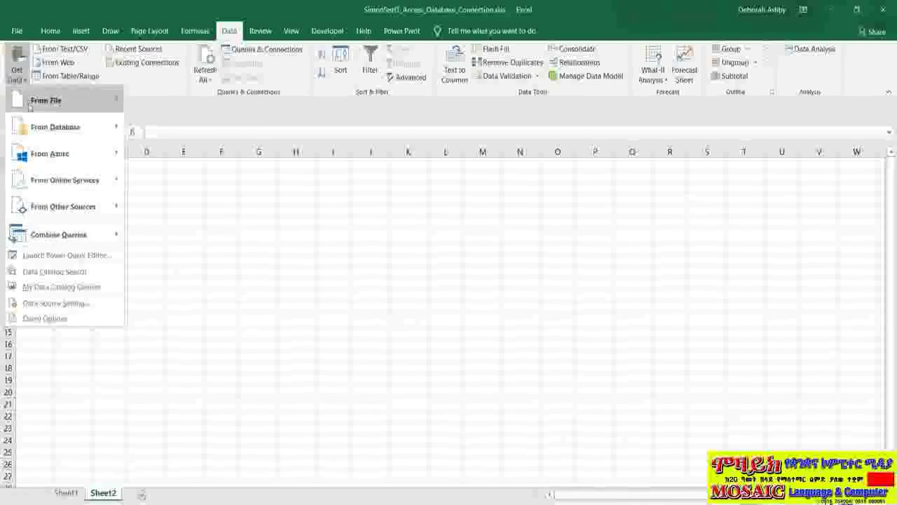
{"action": "mouse_move", "coordinate": [42, 127]}
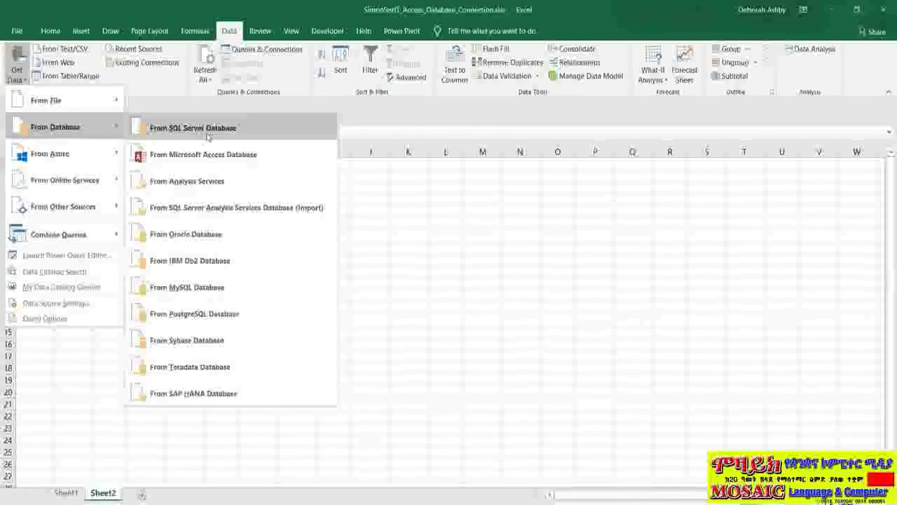
{"action": "left_click", "coordinate": [284, 164]}
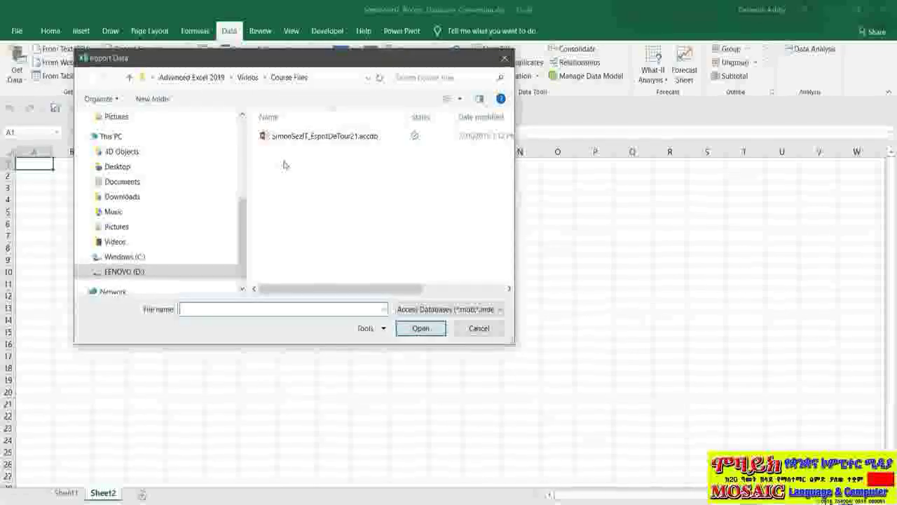
{"action": "left_click", "coordinate": [323, 136]}
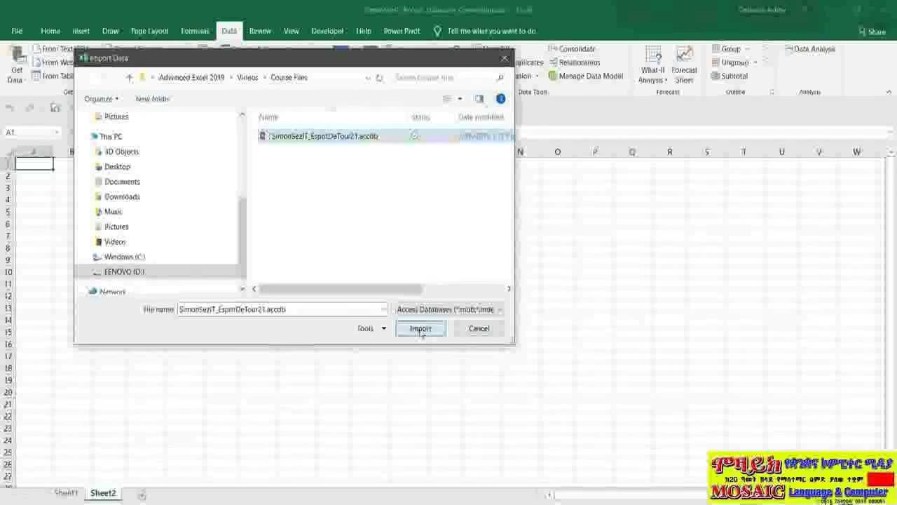
{"action": "left_click", "coordinate": [421, 329]}
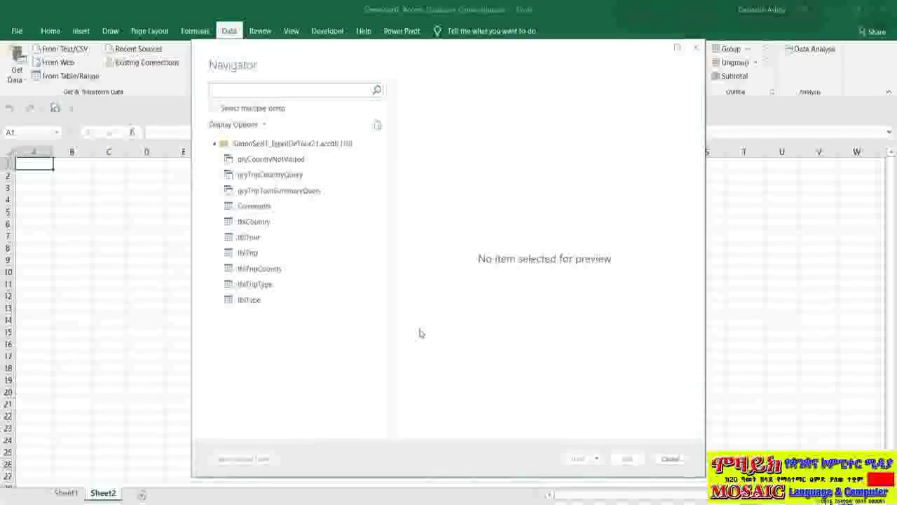
- Enable selection of multiple items and choose the tblCountry, tblTour, tblTrip and tblTripCountry tables for import
{"action": "left_click", "coordinate": [212, 109]}
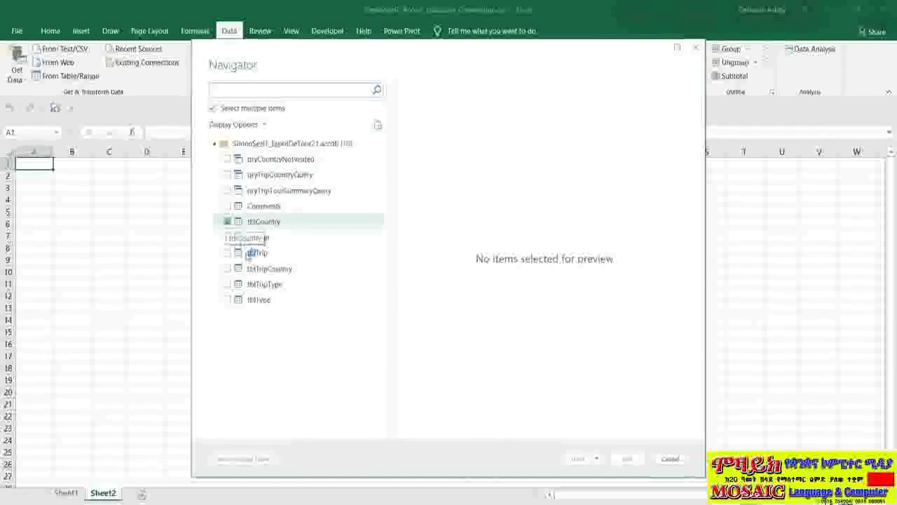
{"action": "left_click", "coordinate": [227, 236]}
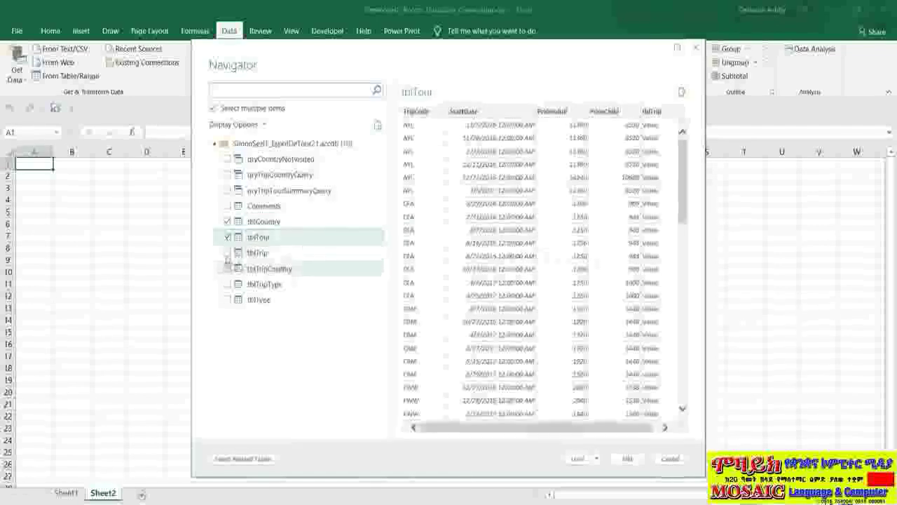
{"action": "left_click", "coordinate": [227, 254]}
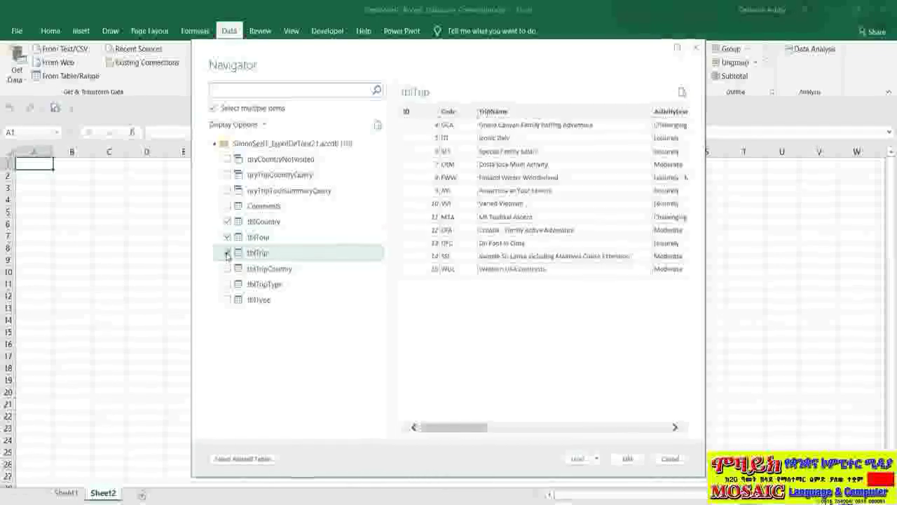
{"action": "left_click", "coordinate": [227, 268]}
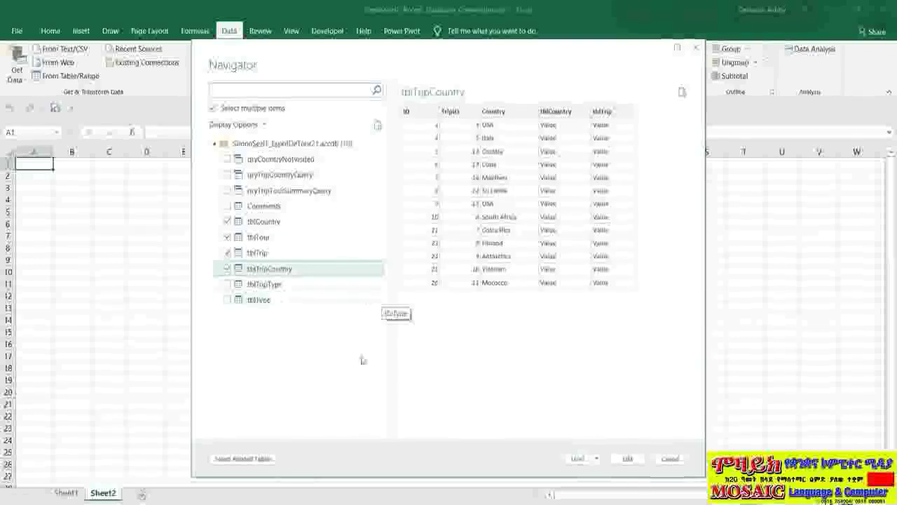
- Load the selected tables as worksheet tables on new worksheets, adding the data to the Data Model
{"action": "left_click", "coordinate": [598, 459]}
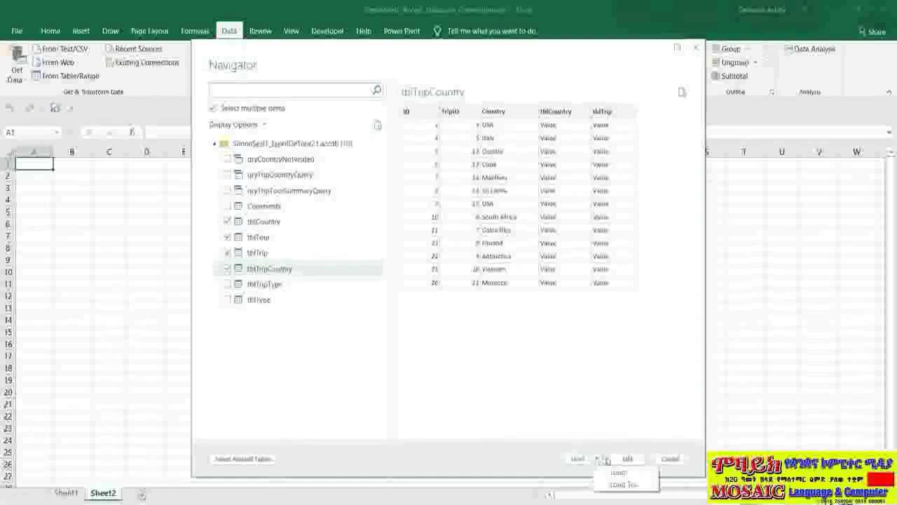
{"action": "left_click", "coordinate": [614, 484]}
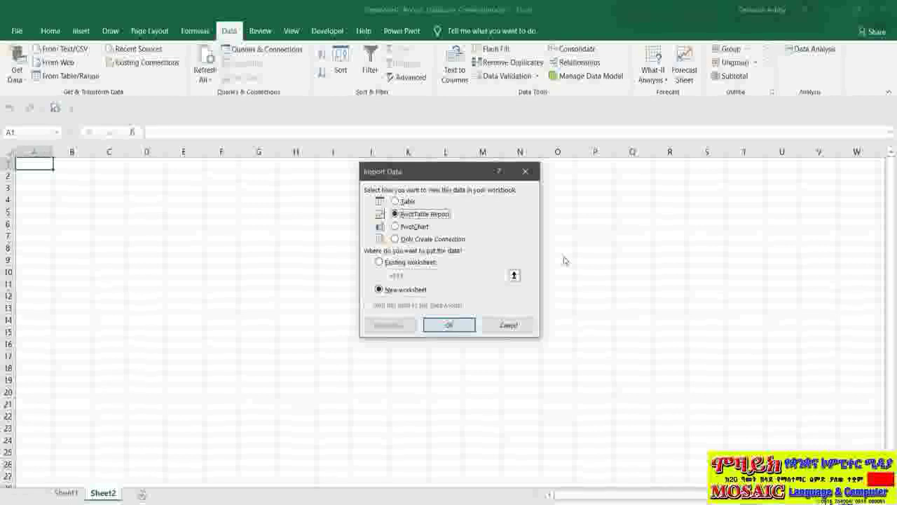
{"action": "left_click", "coordinate": [394, 201]}
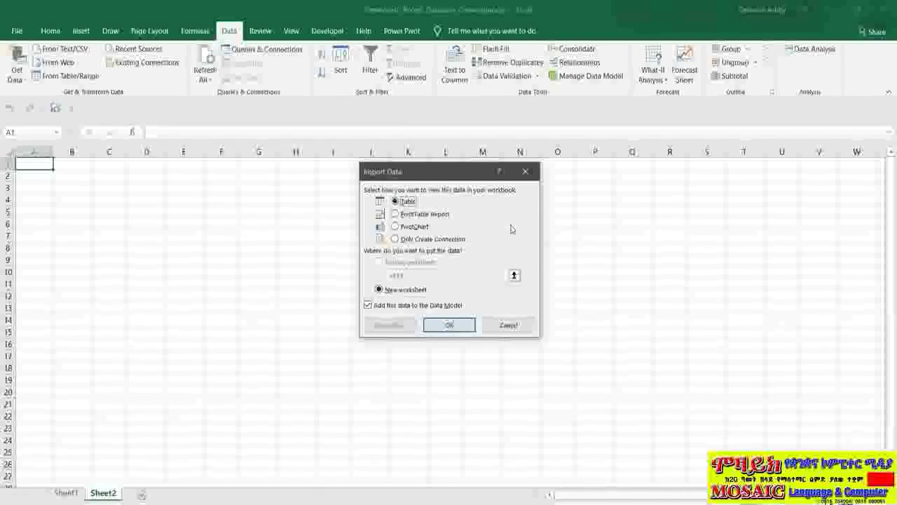
{"action": "left_click", "coordinate": [452, 325]}
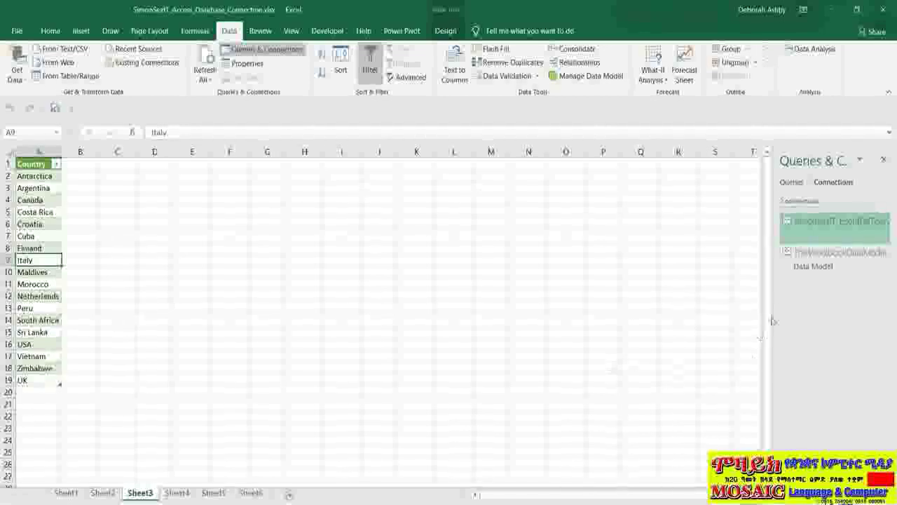
- Set the SimonSezIT_EspritDeTour21 connection to refresh automatically every 5 minutes
{"action": "right_click", "coordinate": [804, 228]}
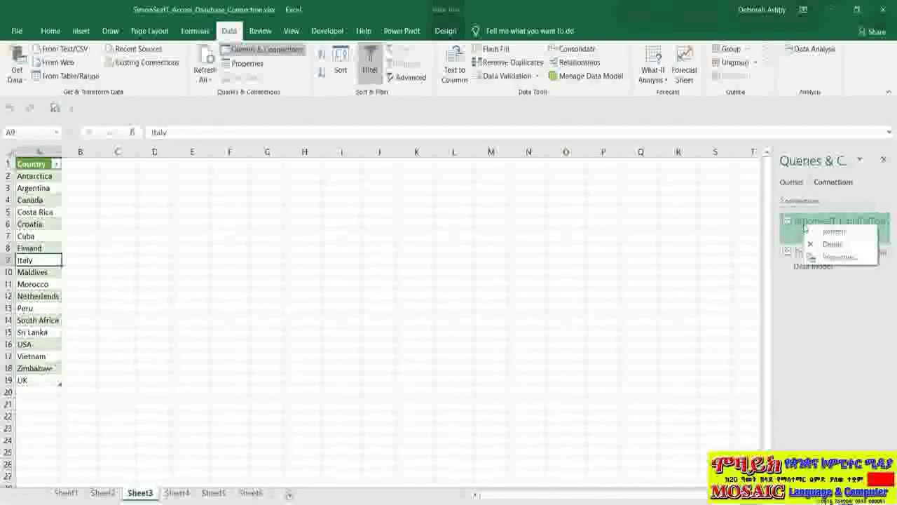
{"action": "left_click", "coordinate": [834, 257]}
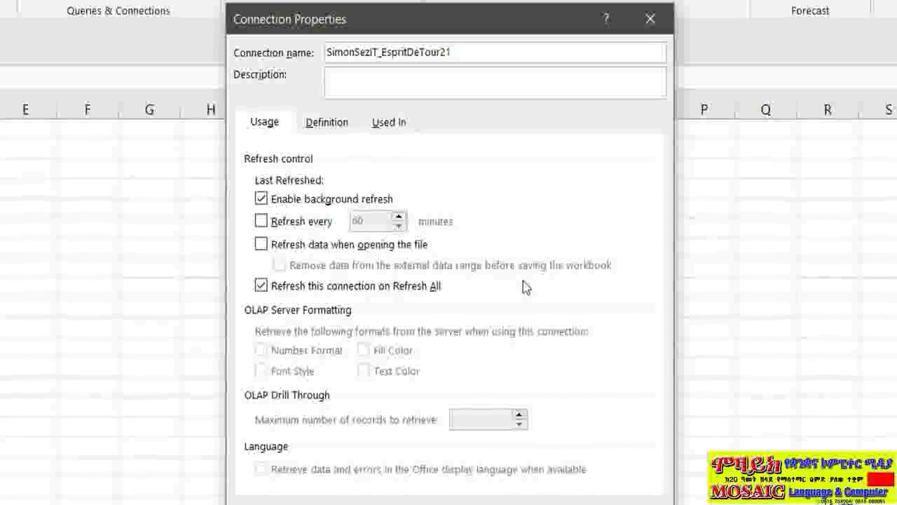
{"action": "left_click", "coordinate": [261, 222]}
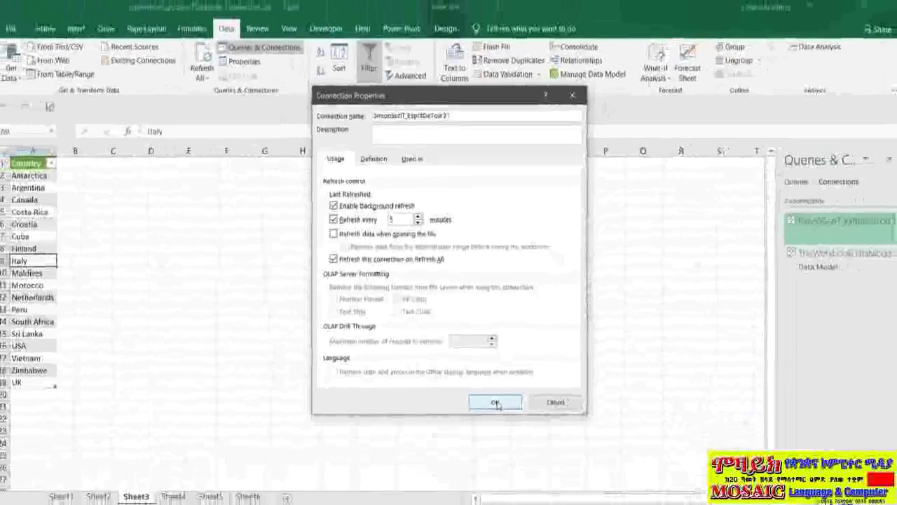
{"action": "left_click", "coordinate": [492, 400]}
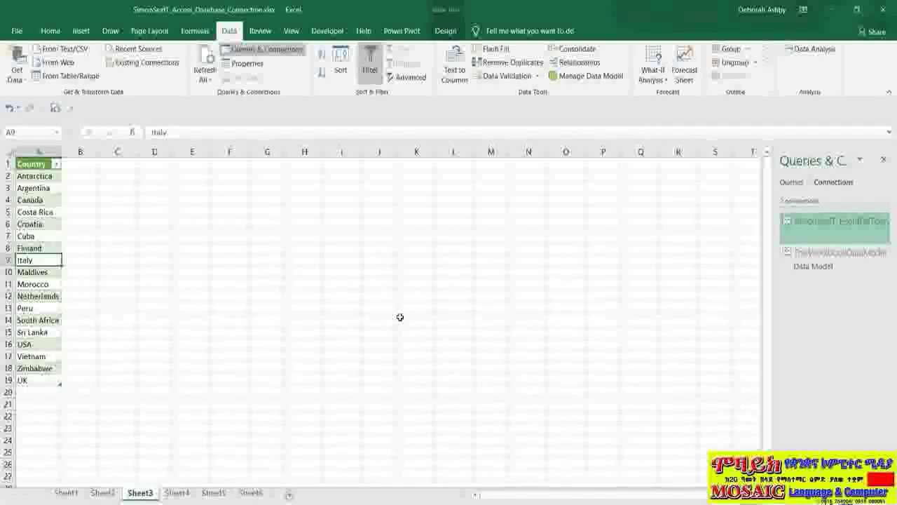
- Look through the imported tables on Sheet4 and Sheet5, and return to the country table on Sheet3
{"action": "left_click", "coordinate": [178, 494]}
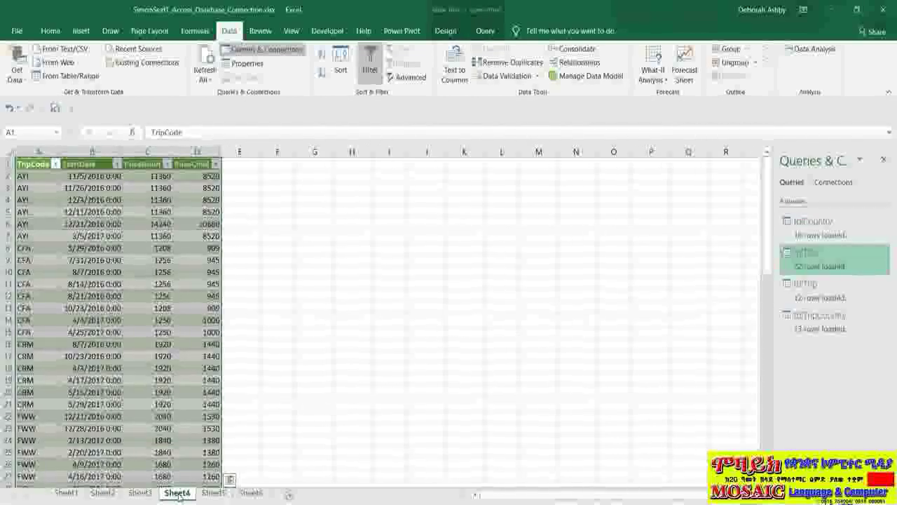
{"action": "left_click", "coordinate": [213, 493]}
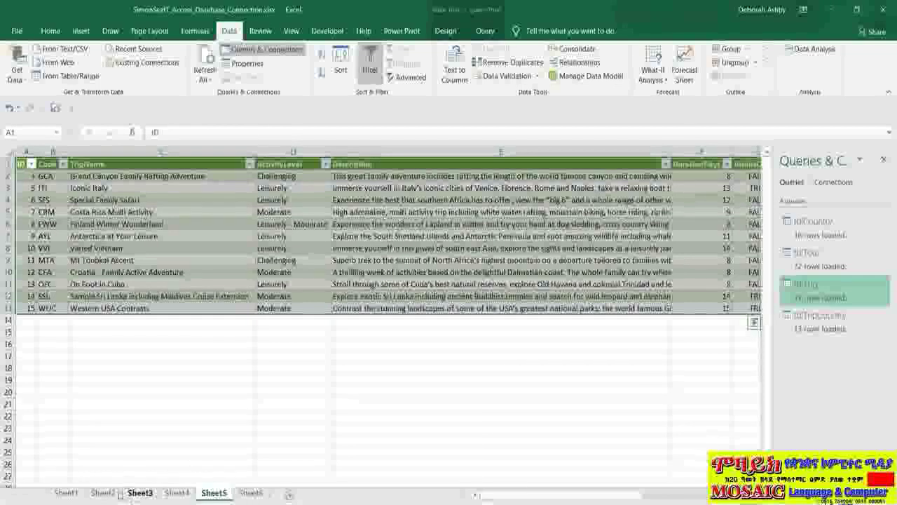
{"action": "left_click", "coordinate": [139, 493]}
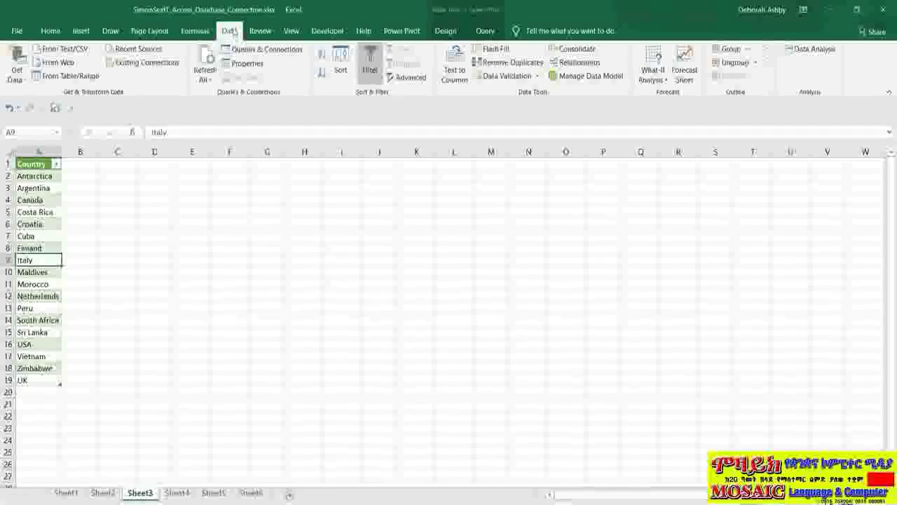
- Show and widen the workbook's query list, and set the tblTripCountry query to refresh on opening the file, with timed refresh off
{"action": "left_click", "coordinate": [264, 51]}
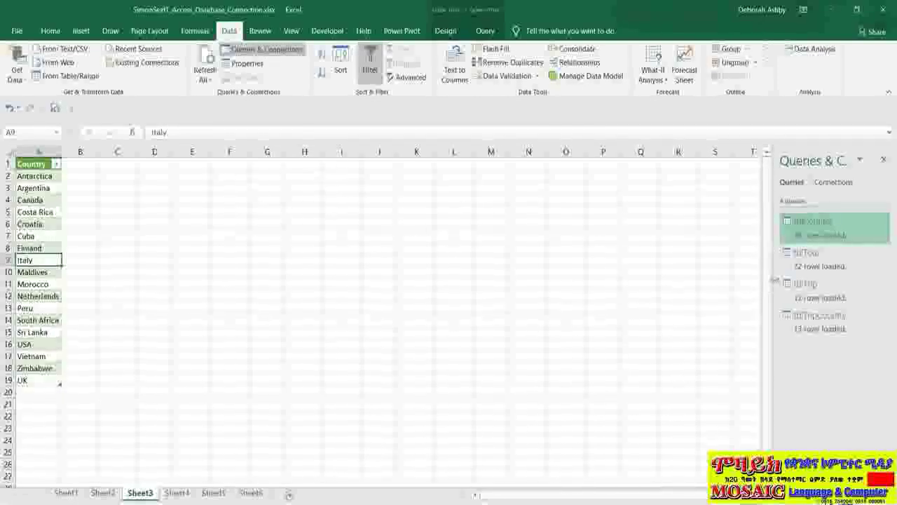
{"action": "left_click_drag", "start_coordinate": [773, 280], "coordinate": [706, 291]}
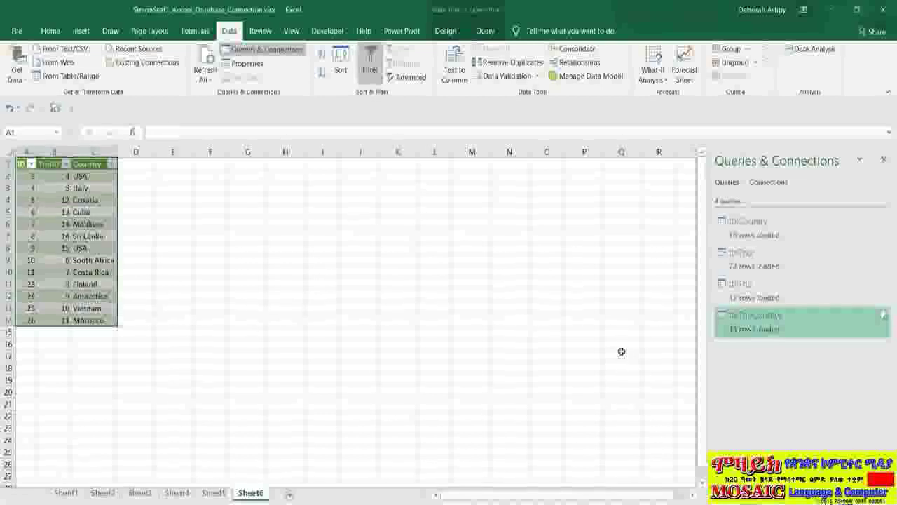
{"action": "mouse_move", "coordinate": [774, 323]}
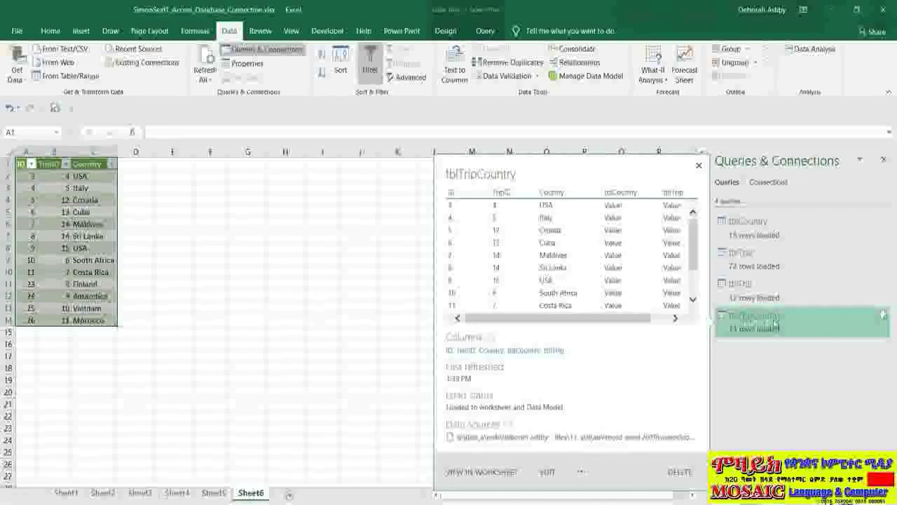
{"action": "right_click", "coordinate": [777, 320]}
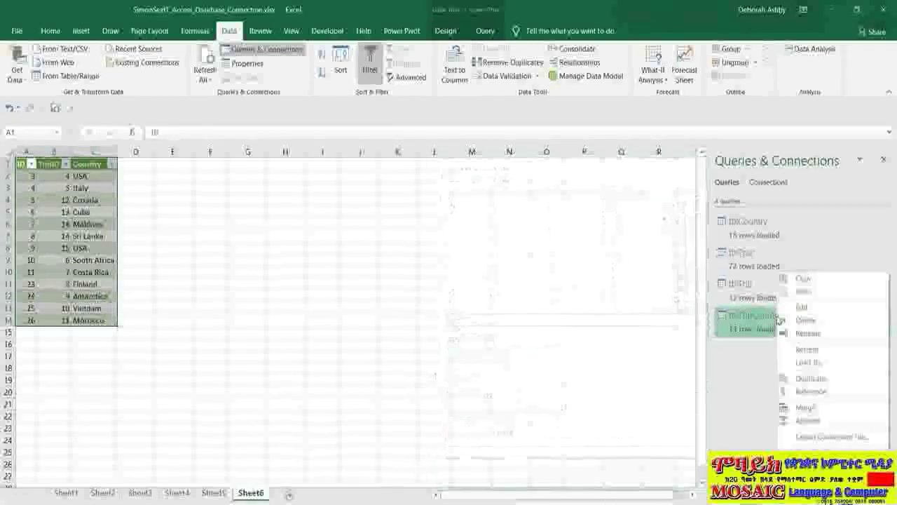
{"action": "left_click", "coordinate": [806, 480]}
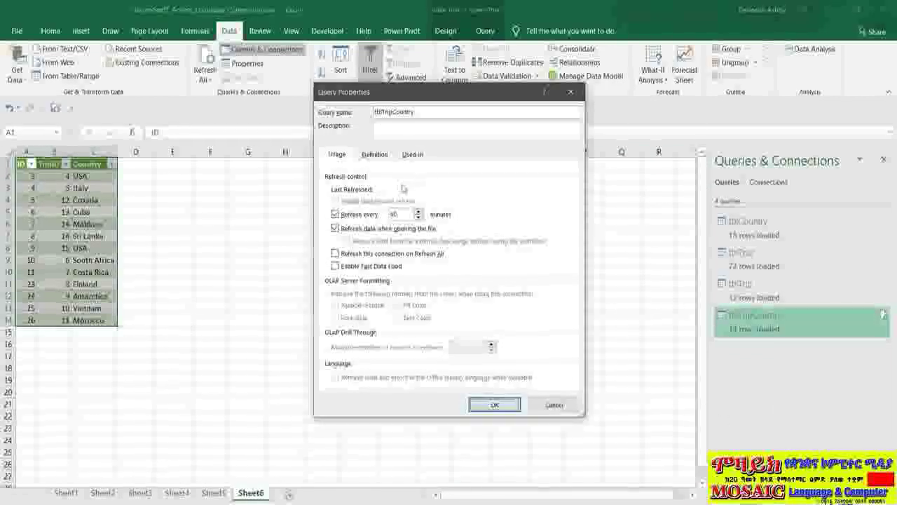
{"action": "left_click", "coordinate": [335, 215]}
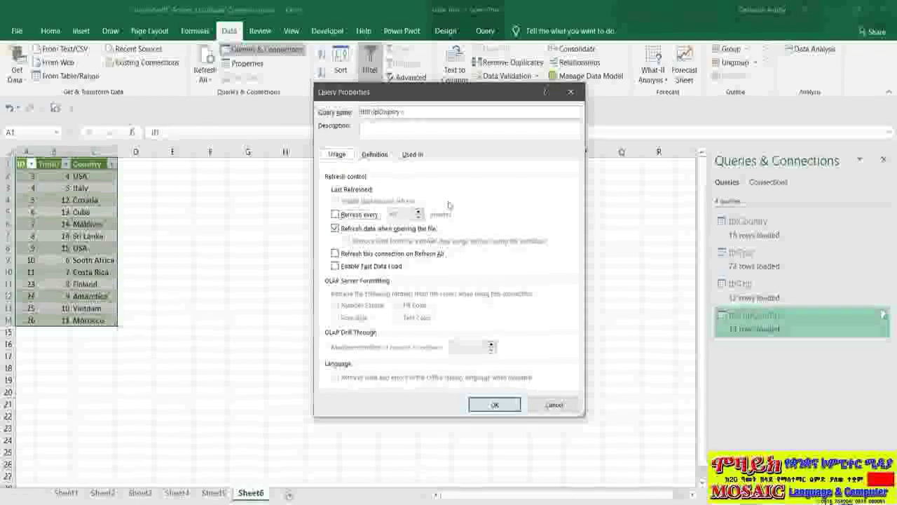
{"action": "left_click", "coordinate": [495, 404]}
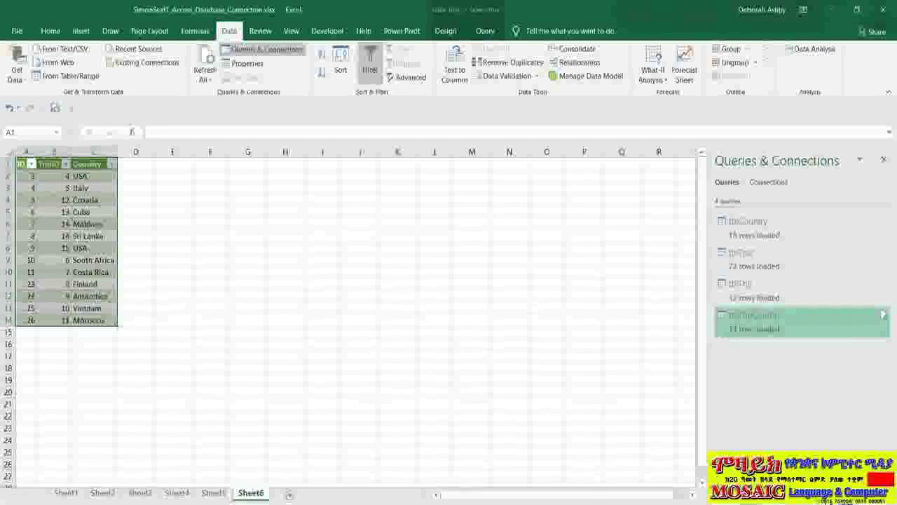
- Switch to Access and set the adult price of the GCA tour starting 6/10/2016 in tblTour to $6,500.00
{"action": "left_click", "coordinate": [599, 499]}
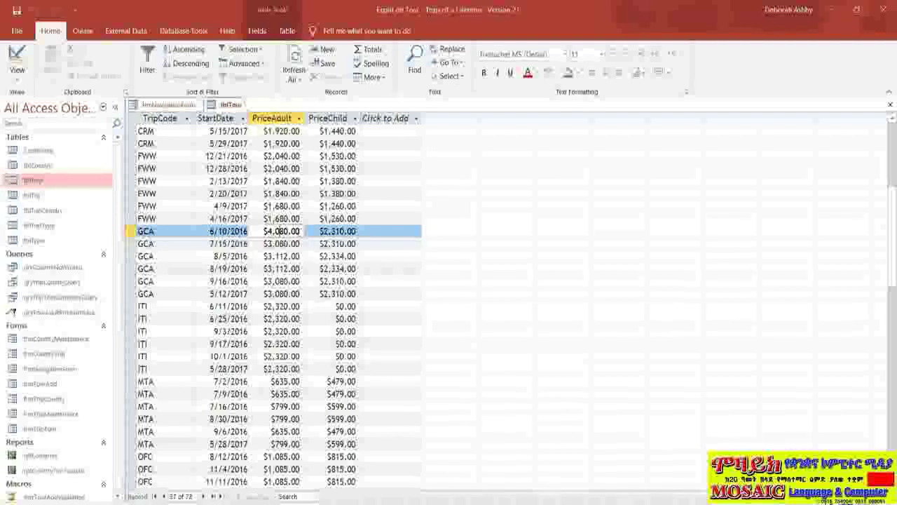
{"action": "left_click_drag", "start_coordinate": [302, 230], "coordinate": [260, 231]}
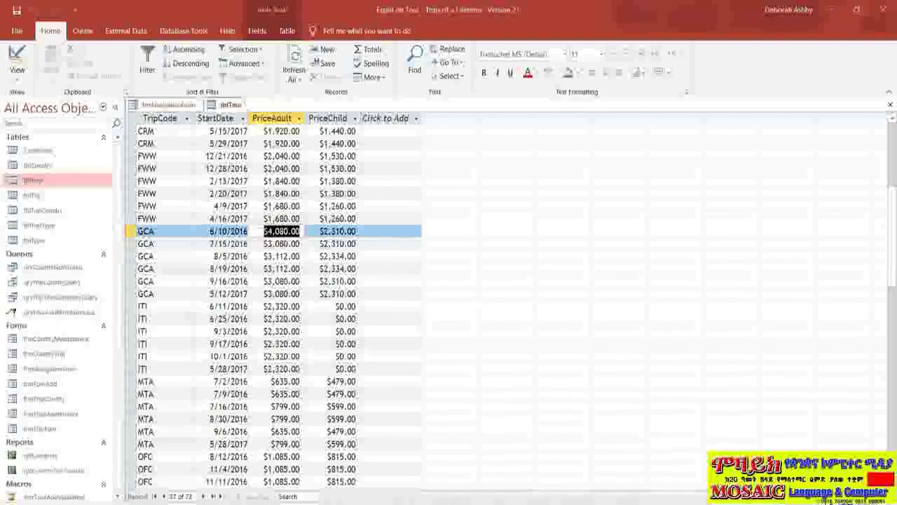
{"action": "type", "text": "6"}
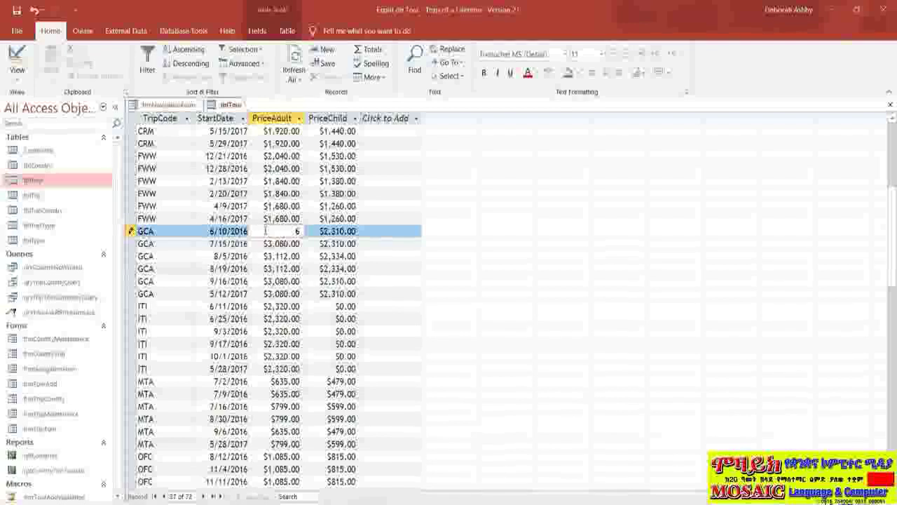
{"action": "type", "text": ",500.00"}
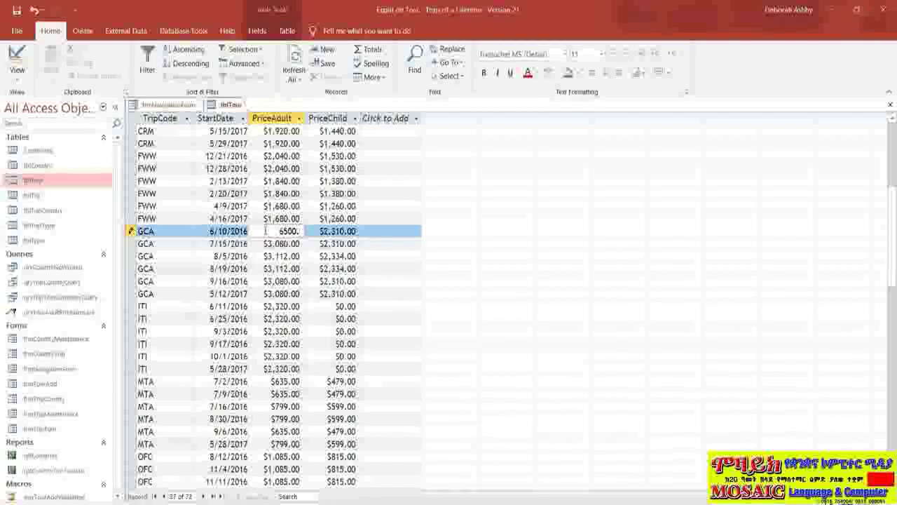
{"action": "key", "text": "Tab"}
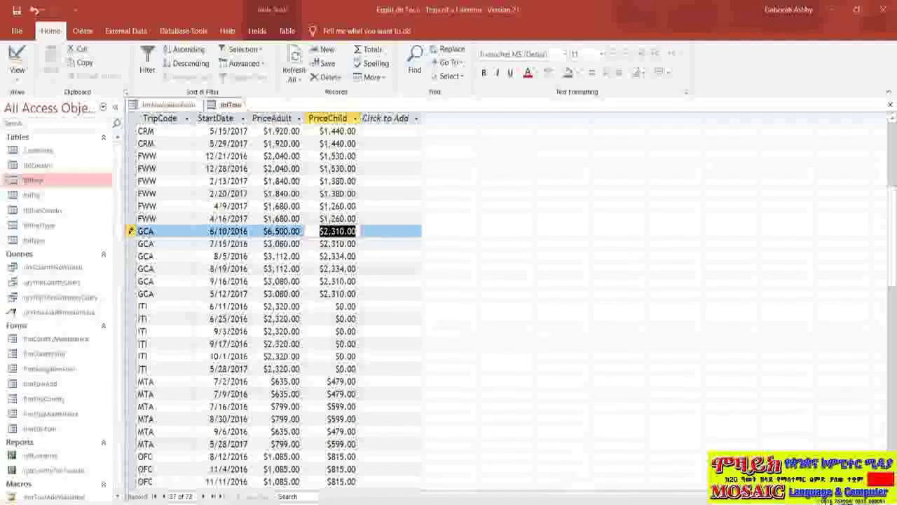
- Switch back to Excel and refresh the imported data, checking the GCA tour row for 6/10/2016 on Sheet4
{"action": "mouse_move", "coordinate": [534, 503]}
{"action": "left_click", "coordinate": [676, 477]}
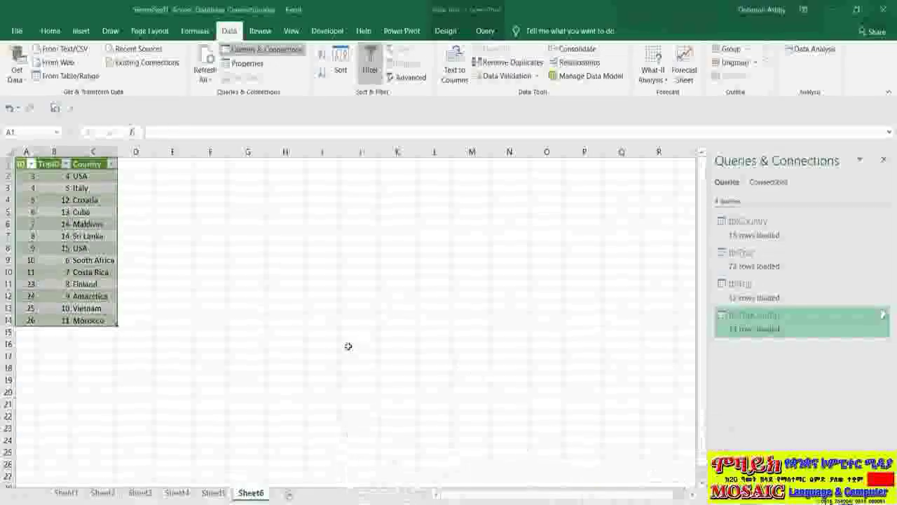
{"action": "left_click", "coordinate": [177, 492]}
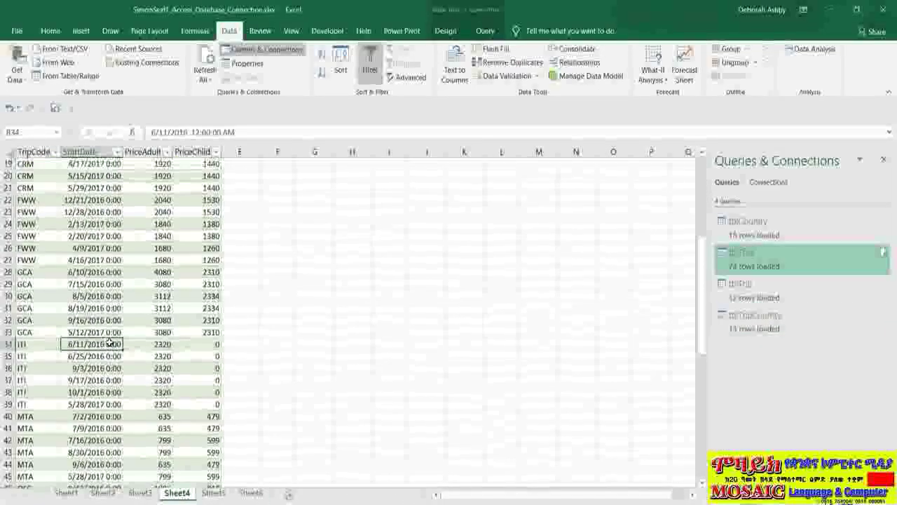
{"action": "left_click", "coordinate": [145, 273]}
{"action": "left_click_drag", "start_coordinate": [35, 272], "coordinate": [203, 272]}
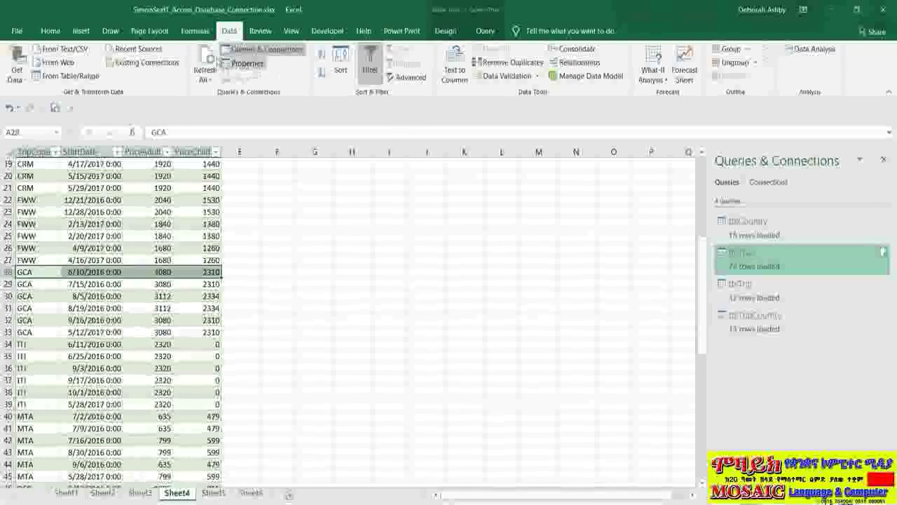
{"action": "left_click", "coordinate": [205, 60]}
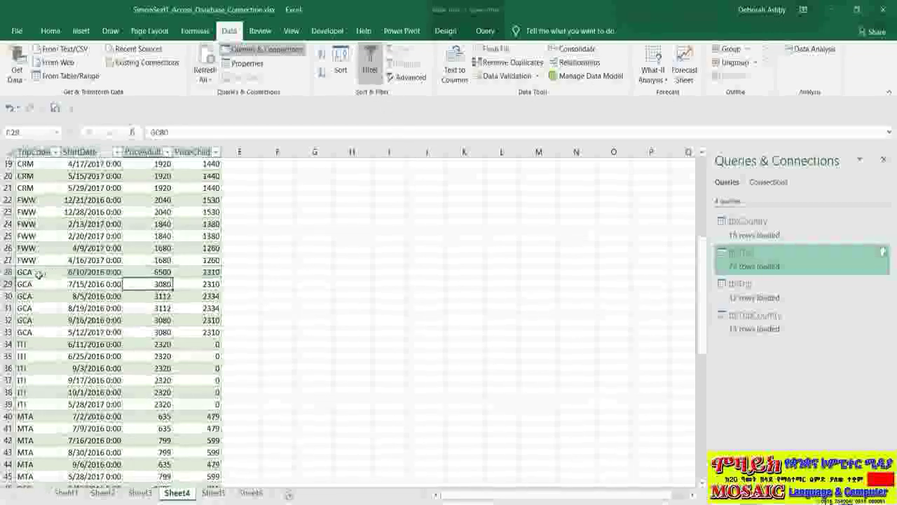
{"action": "left_click_drag", "start_coordinate": [38, 274], "coordinate": [201, 273]}
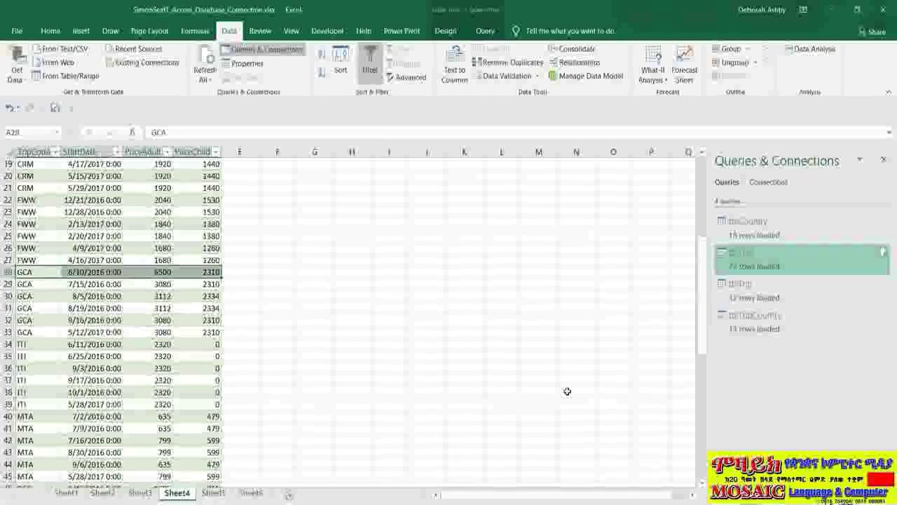